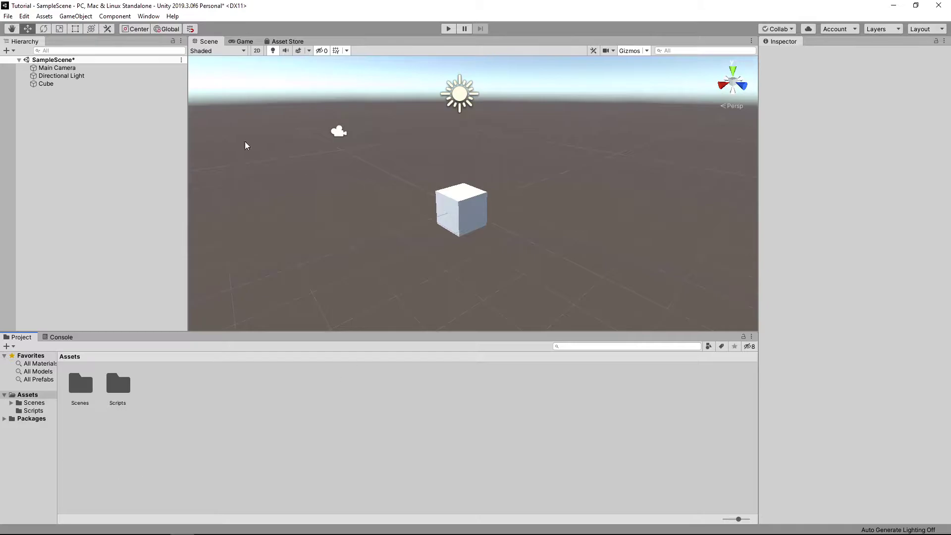
- Select the Cube and search the Add Component physics list for 'Rigid'
{"action": "left_click", "coordinate": [94, 84]}
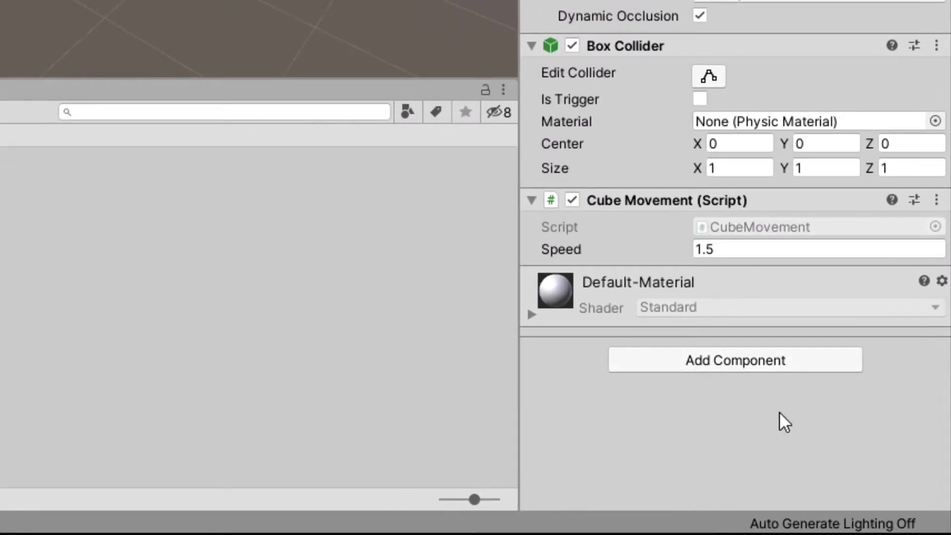
{"action": "left_click", "coordinate": [778, 367]}
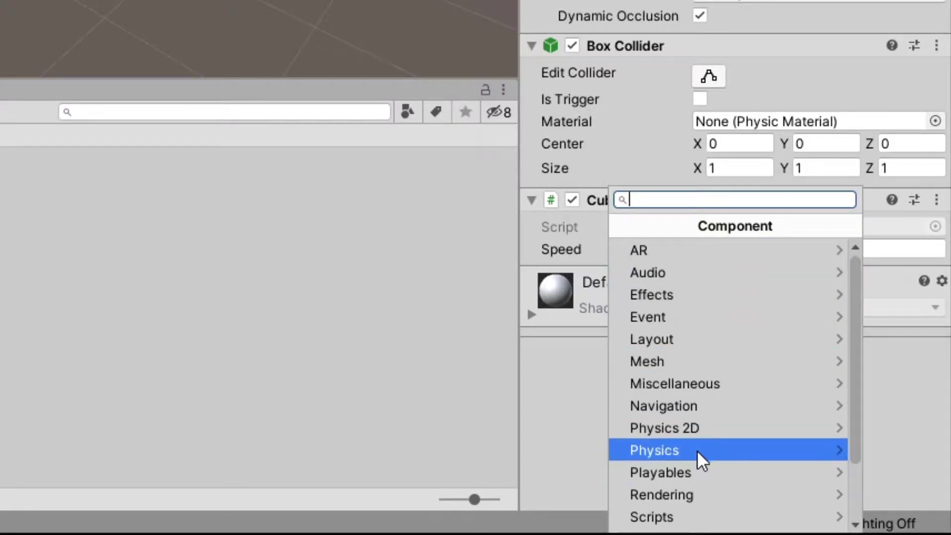
{"action": "left_click", "coordinate": [690, 454]}
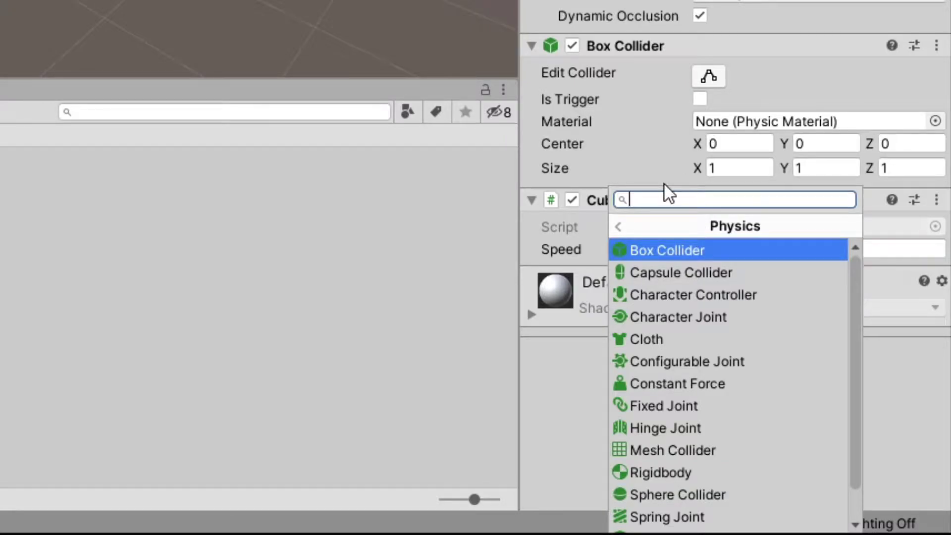
{"action": "type", "text": "Rigid"}
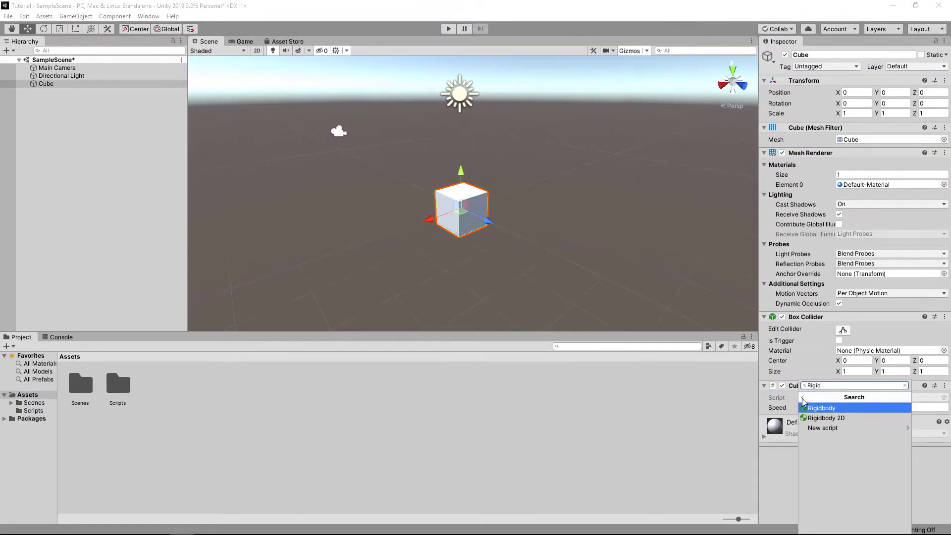
- Add the Rigidbody to the Cube and dock the Game view beside the Scene view
{"action": "left_click", "coordinate": [828, 412]}
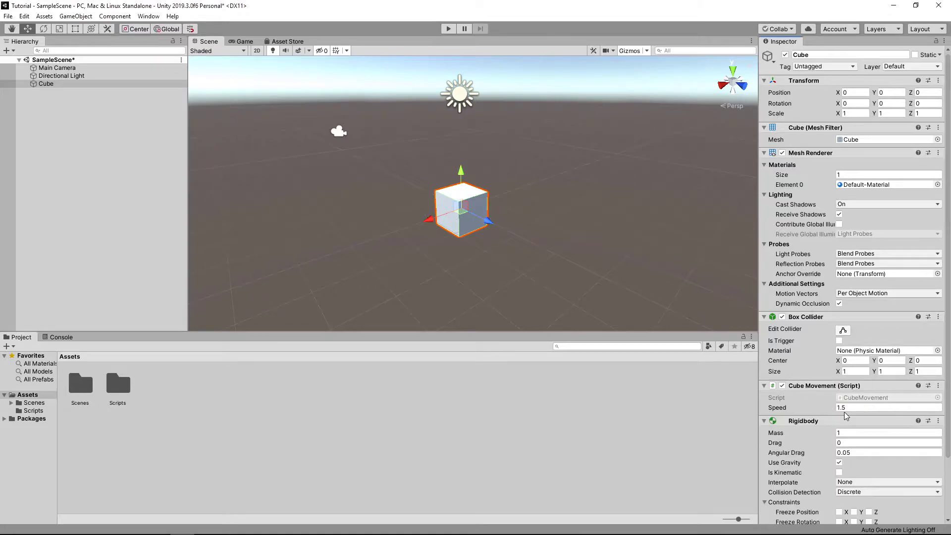
{"action": "scroll", "coordinate": [845, 420], "scroll_direction": "down", "scroll_amount": 2}
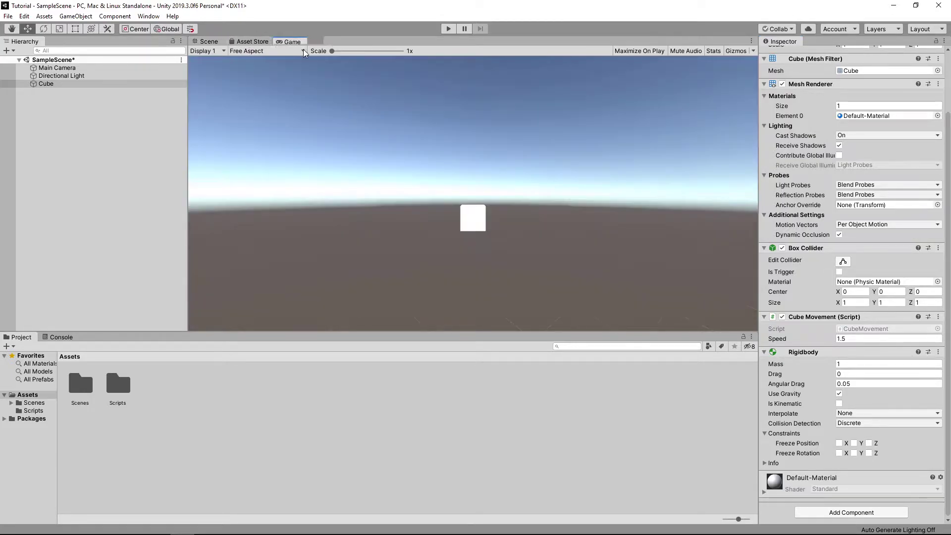
{"action": "left_click_drag", "start_coordinate": [243, 44], "coordinate": [641, 170]}
{"action": "left_click_drag", "start_coordinate": [565, 143], "coordinate": [505, 139]}
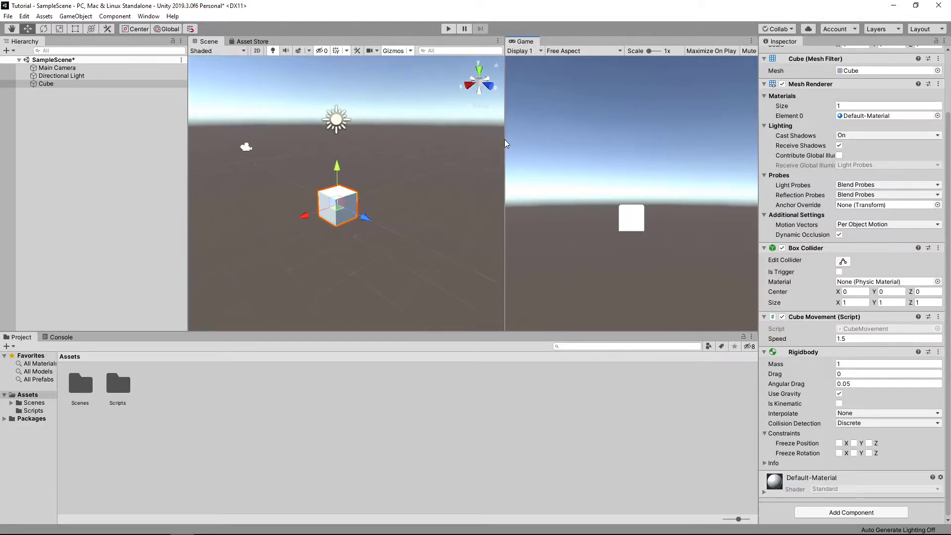
- Run and stop a Play-mode test of the falling cube, leaving Drag at 0
{"action": "left_click", "coordinate": [449, 29]}
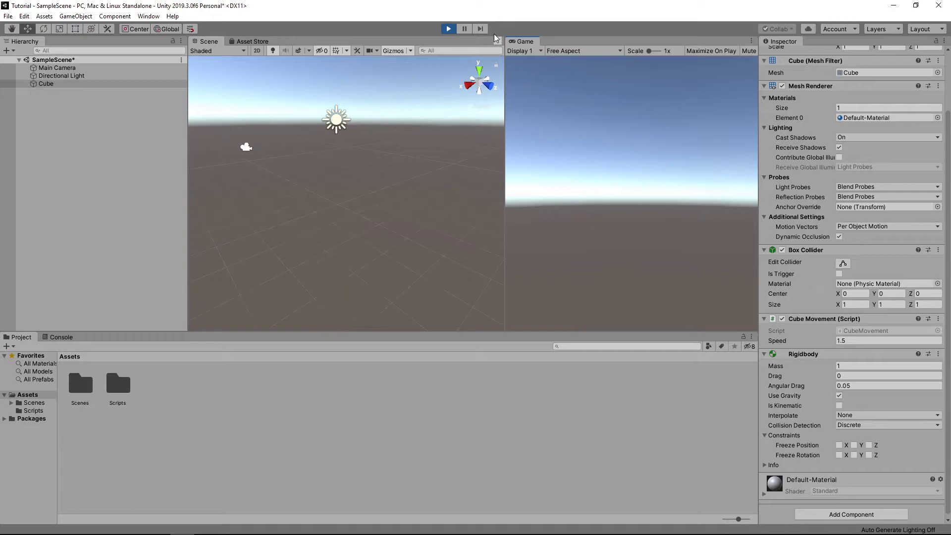
{"action": "left_click", "coordinate": [449, 29]}
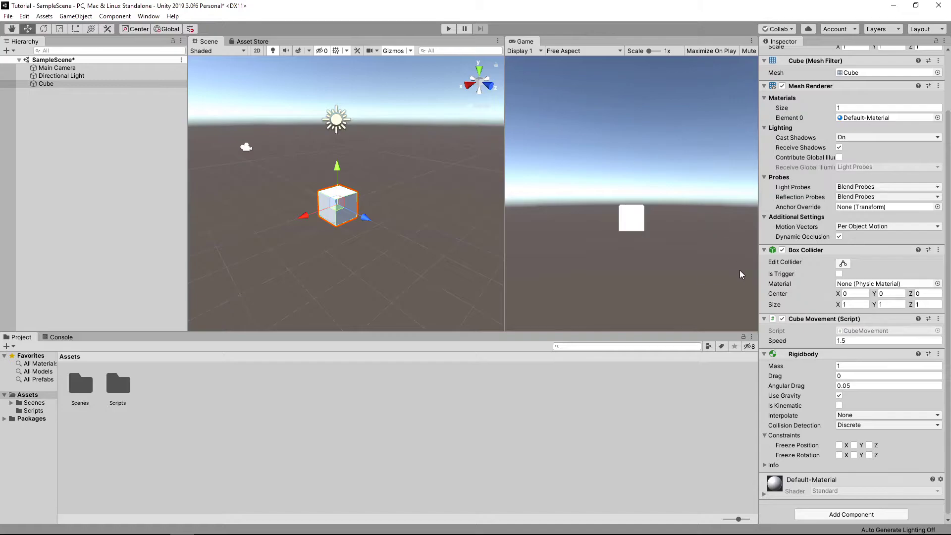
{"action": "left_click", "coordinate": [839, 377]}
{"action": "key", "text": "Return"}
{"action": "mouse_move", "coordinate": [791, 372]}
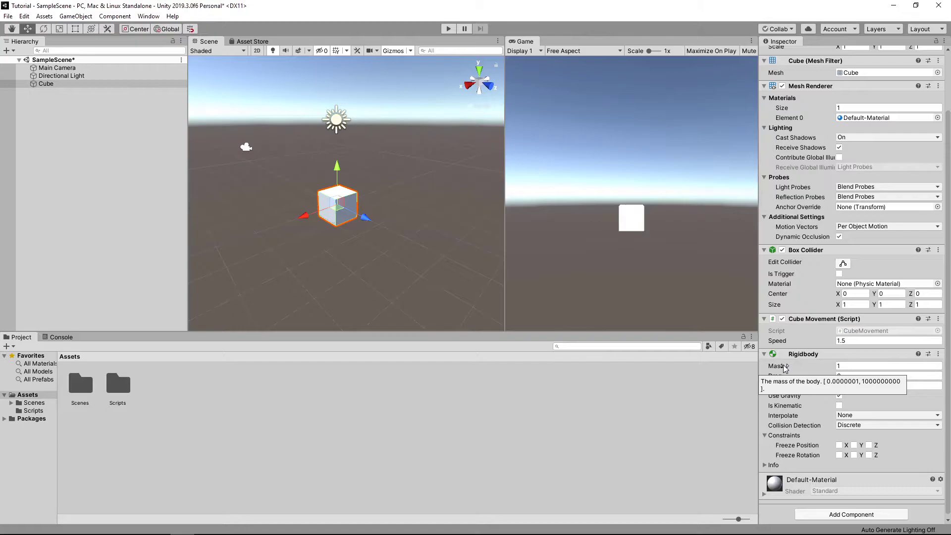
{"action": "left_click", "coordinate": [862, 367]}
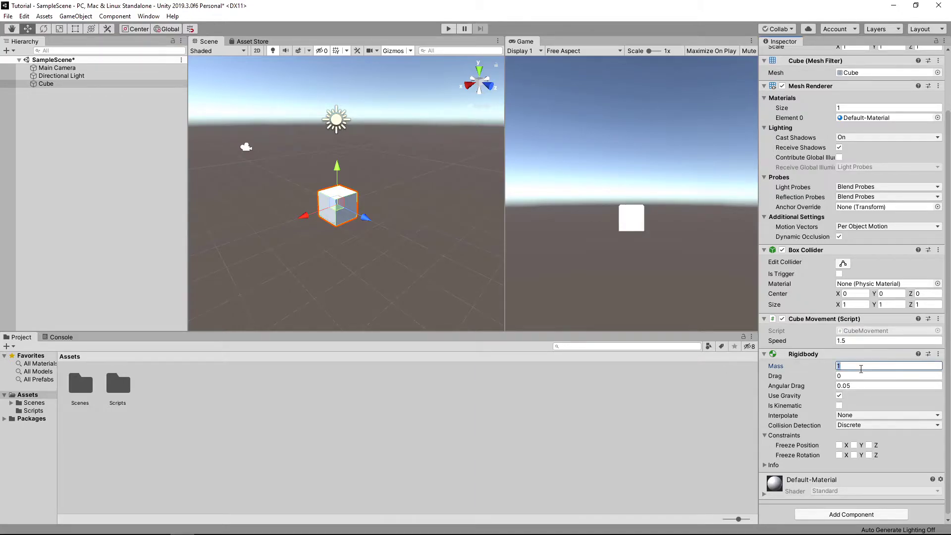
{"action": "left_click", "coordinate": [862, 367]}
{"action": "type", "text": "00000"}
{"action": "type", "text": "0"}
{"action": "left_click", "coordinate": [449, 28]}
{"action": "left_click", "coordinate": [811, 366]}
{"action": "left_click", "coordinate": [728, 425]}
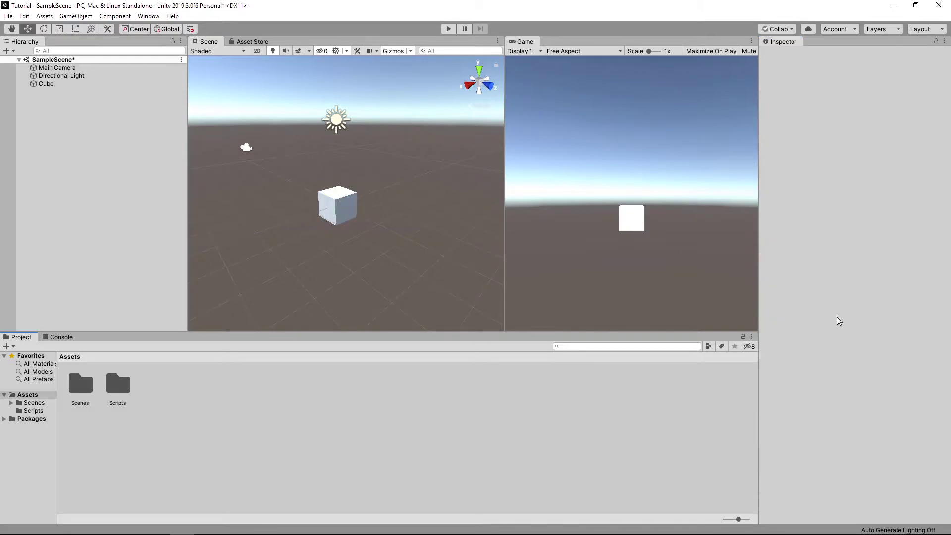
{"action": "key", "text": "ctrl+z"}
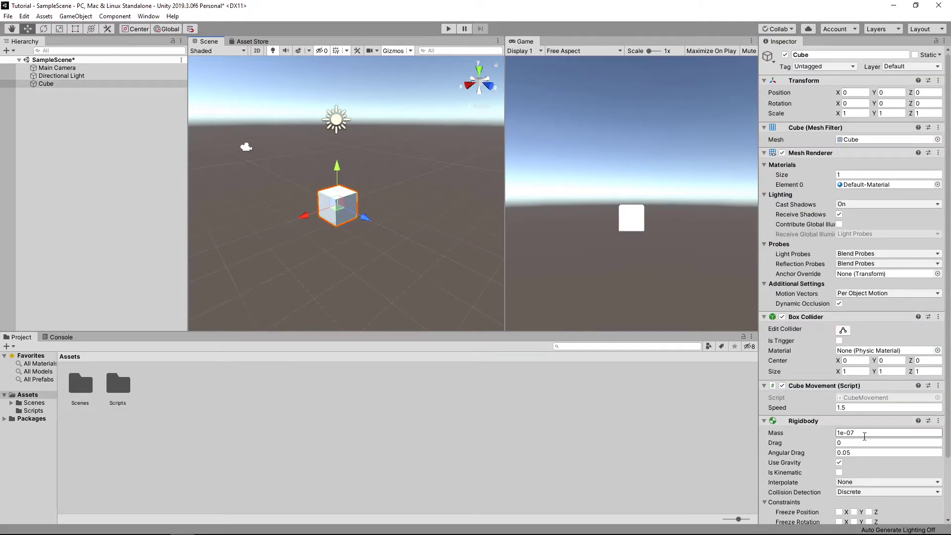
{"action": "left_click", "coordinate": [672, 441]}
{"action": "left_click", "coordinate": [346, 205]}
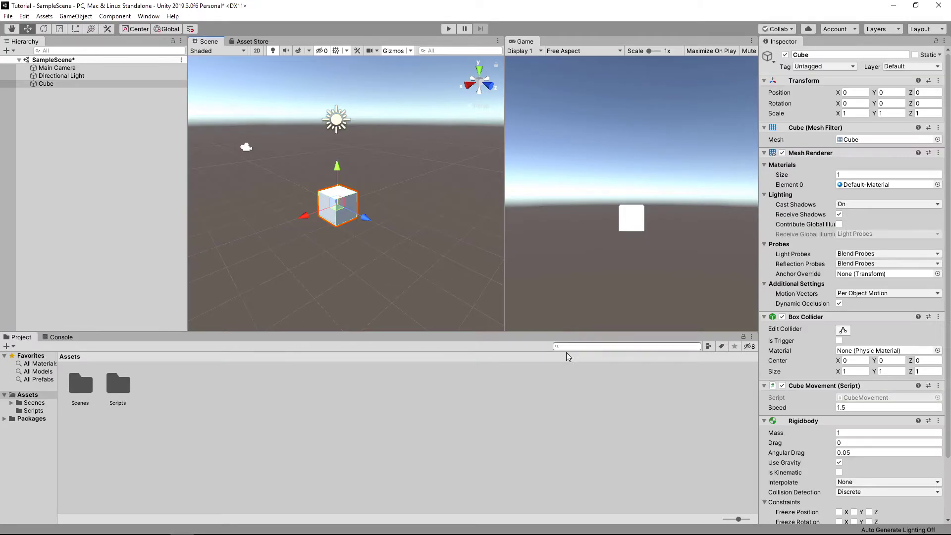
{"action": "scroll", "coordinate": [763, 416], "scroll_direction": "down", "scroll_amount": 3}
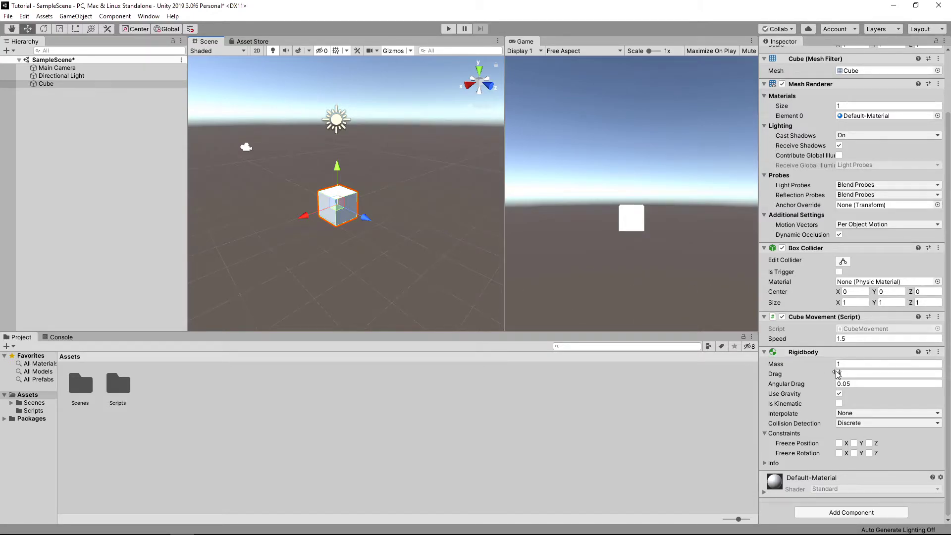
- Edit the Drag field, deselect the cube, then run and stop a Play-mode fall test
{"action": "mouse_move", "coordinate": [797, 377]}
{"action": "left_click", "coordinate": [846, 375]}
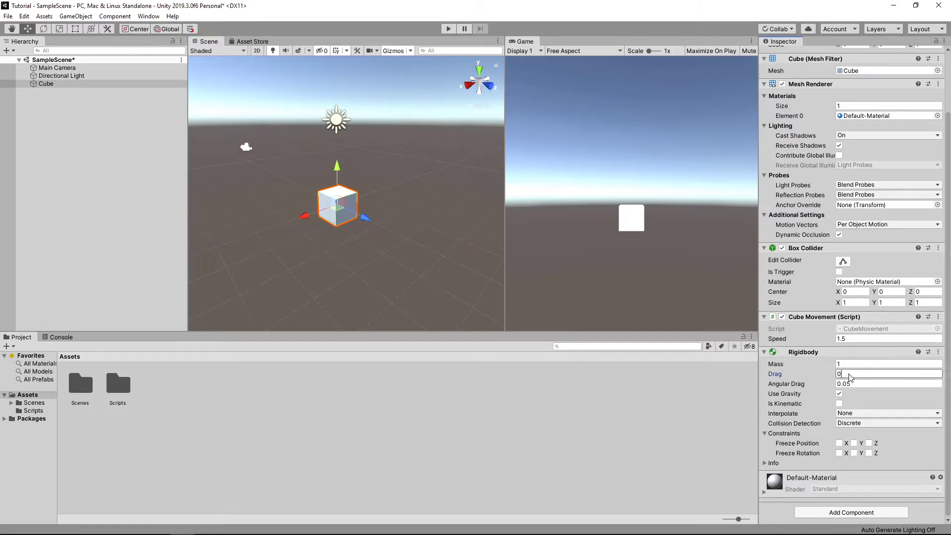
{"action": "left_click", "coordinate": [850, 374]}
{"action": "left_click", "coordinate": [639, 435]}
{"action": "left_click", "coordinate": [449, 29]}
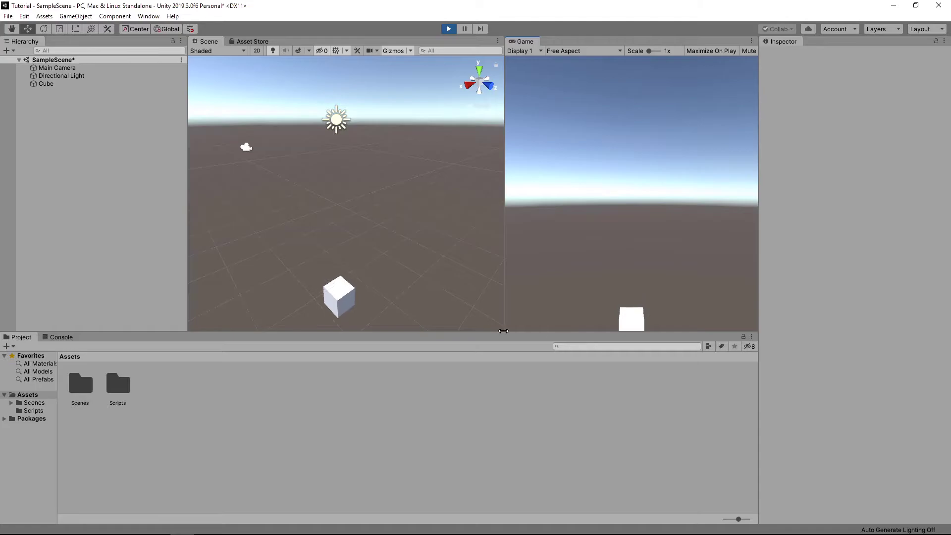
{"action": "left_click", "coordinate": [448, 29]}
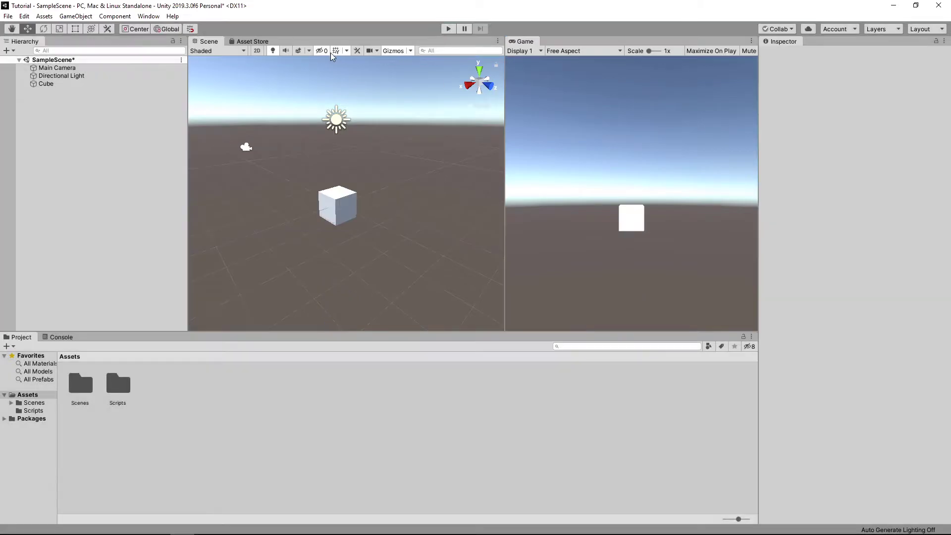
- Set the Cube's Rigidbody Drag to 0, toggling Is Kinematic on and back off
{"action": "left_click", "coordinate": [332, 186]}
{"action": "left_click", "coordinate": [854, 444]}
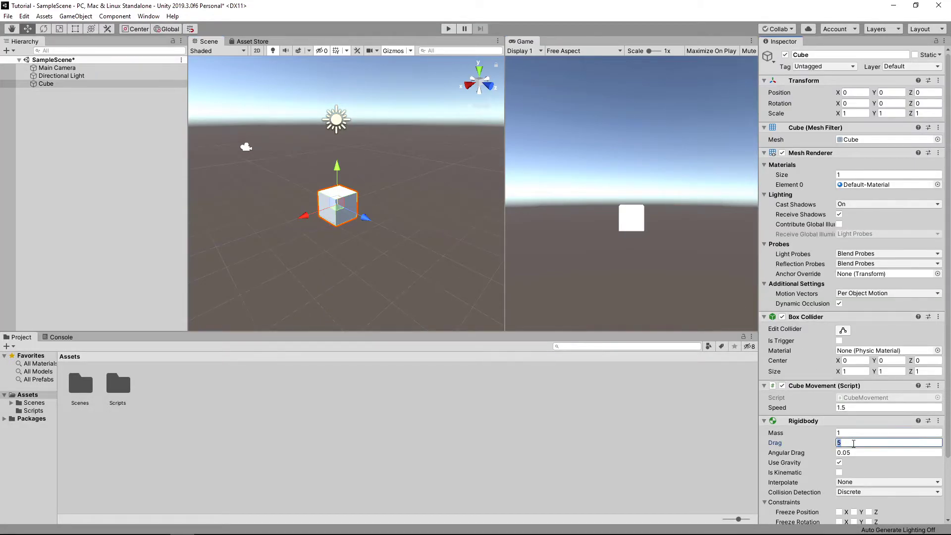
{"action": "type", "text": "0"}
{"action": "scroll", "coordinate": [861, 442], "scroll_direction": "down", "scroll_amount": 3}
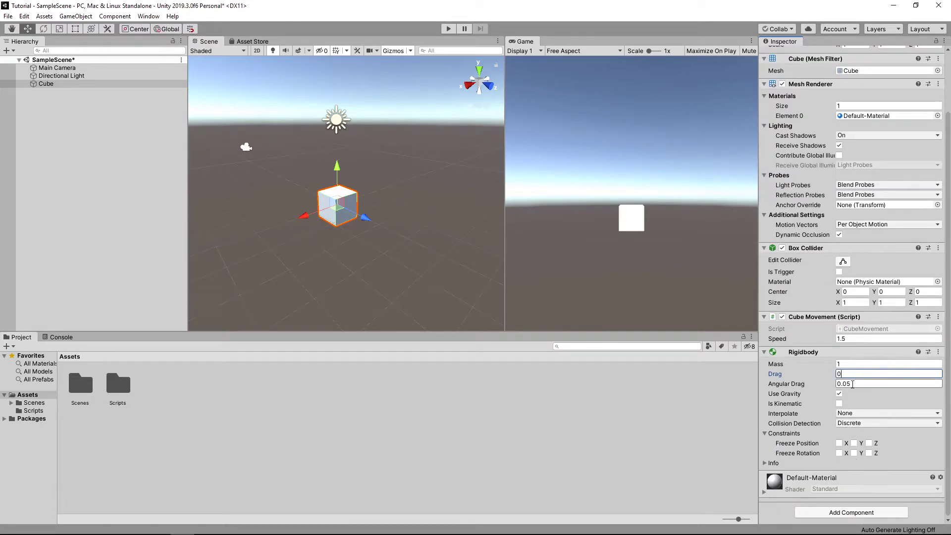
{"action": "left_click", "coordinate": [839, 403]}
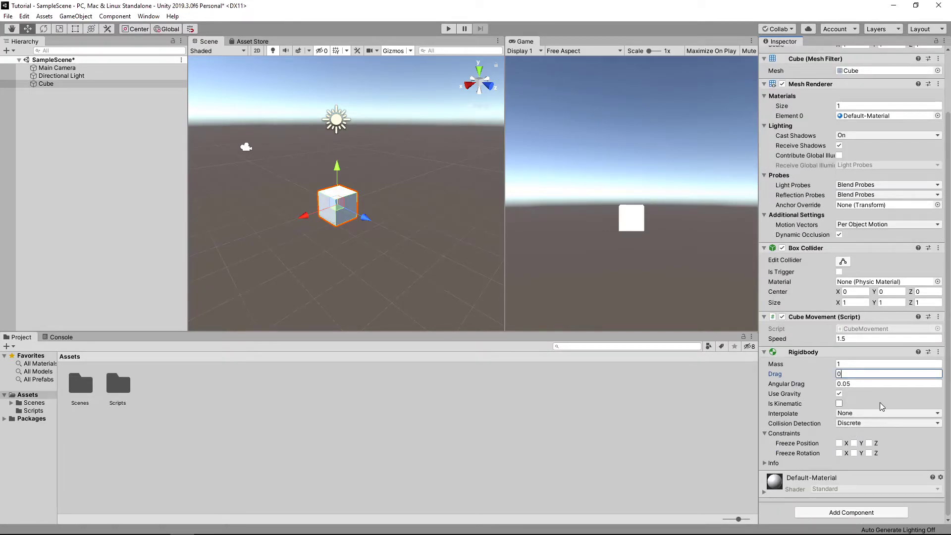
{"action": "left_click", "coordinate": [849, 404]}
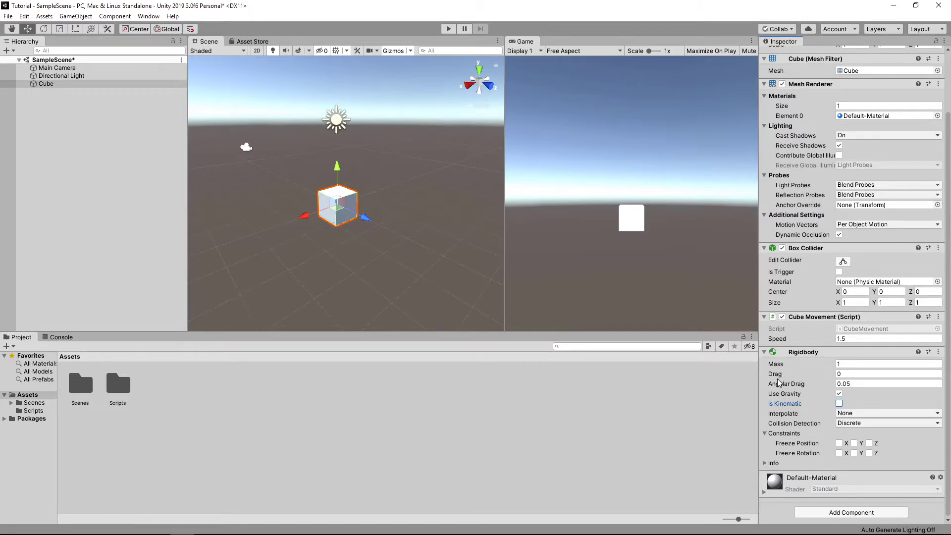
{"action": "mouse_move", "coordinate": [779, 384]}
{"action": "left_click", "coordinate": [838, 394]}
{"action": "left_click", "coordinate": [444, 31]}
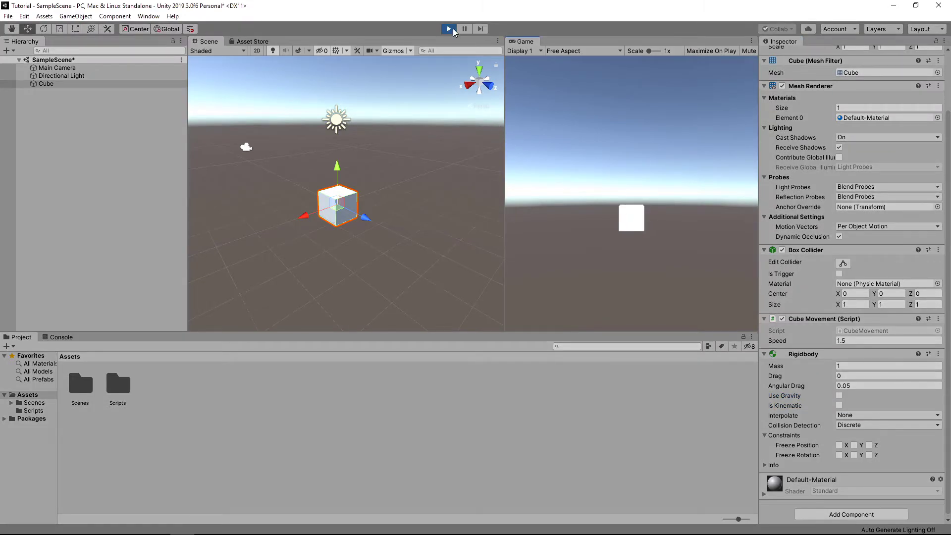
{"action": "left_click", "coordinate": [445, 29]}
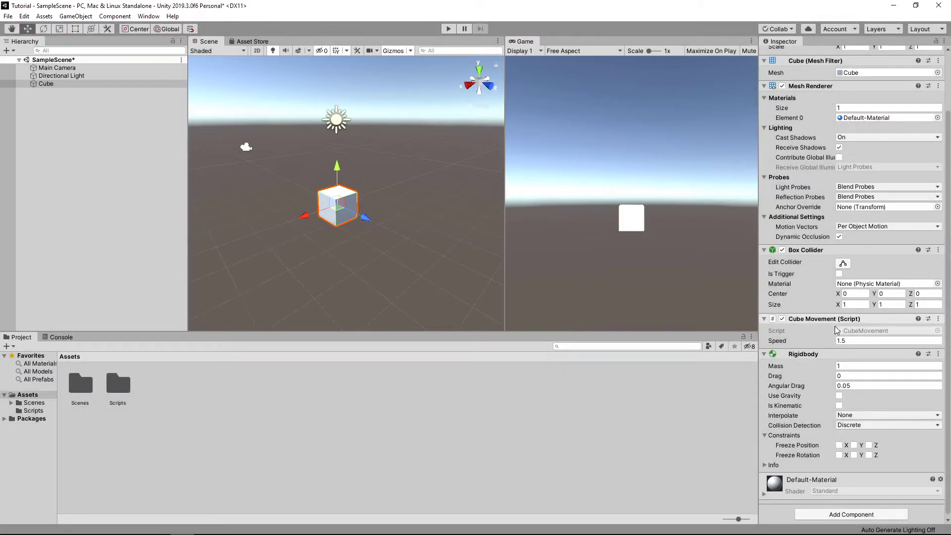
{"action": "left_click", "coordinate": [846, 395]}
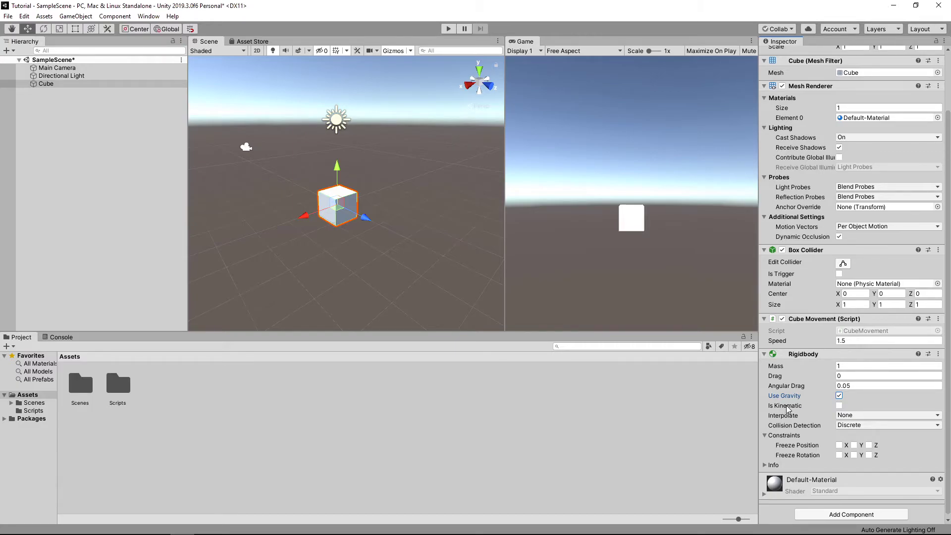
- Enable Is Kinematic, run and stop a Play-mode test, then focus the Game view
{"action": "left_click", "coordinate": [839, 407]}
{"action": "left_click", "coordinate": [451, 30]}
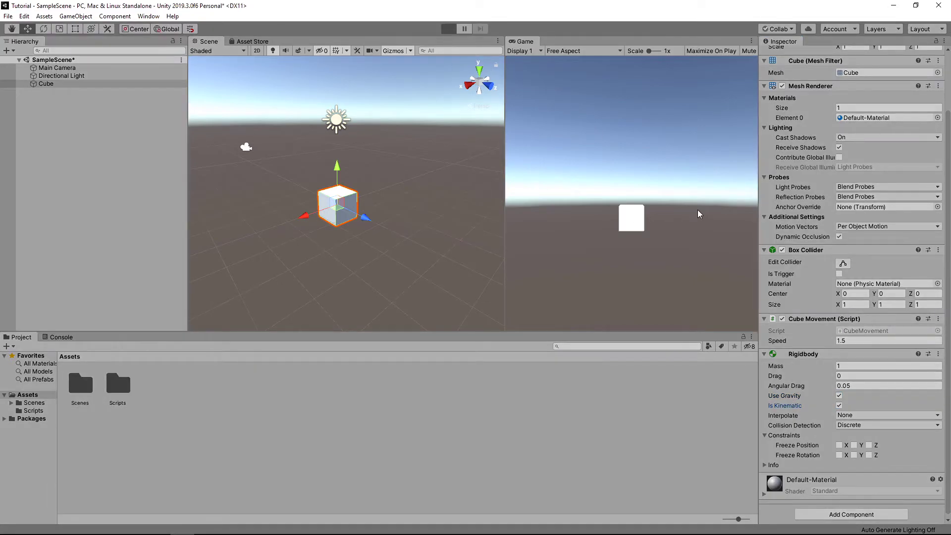
{"action": "left_click", "coordinate": [449, 29]}
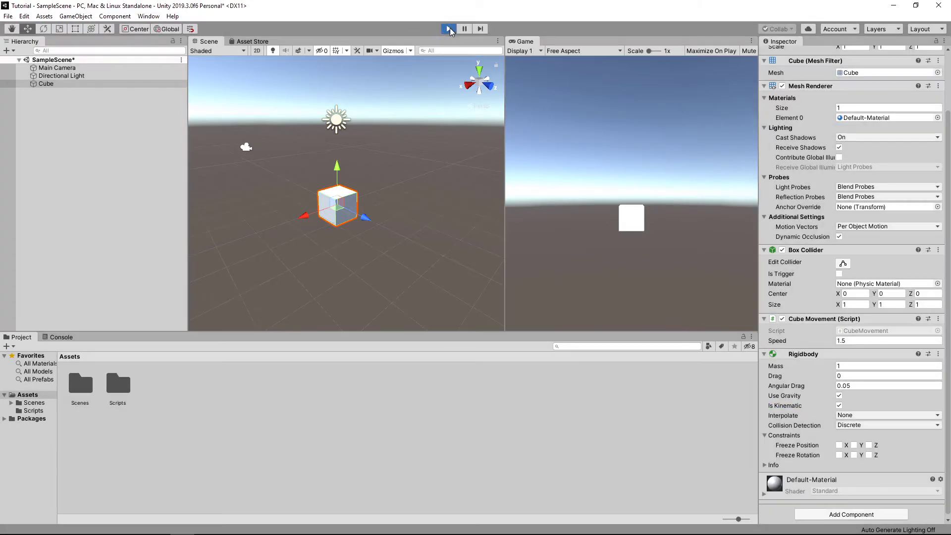
{"action": "left_click", "coordinate": [639, 221]}
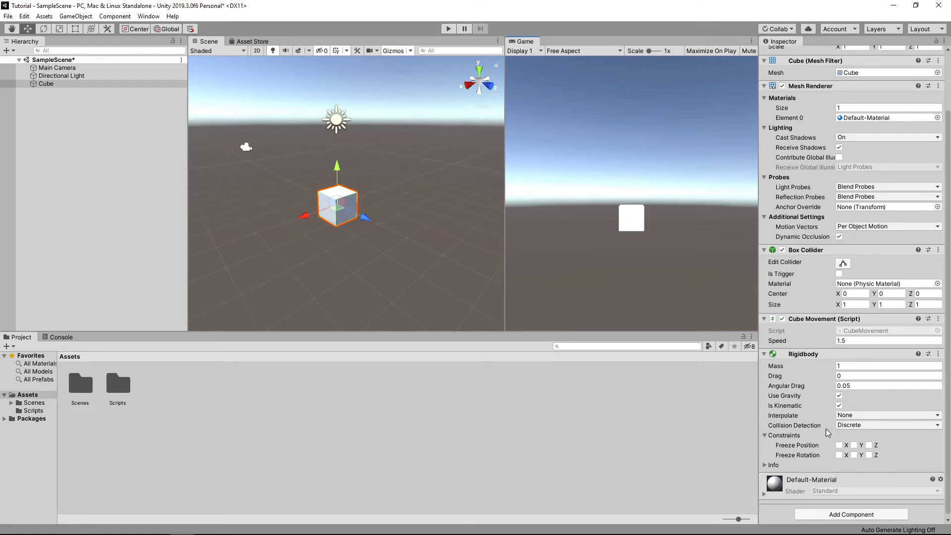
{"action": "left_click", "coordinate": [850, 426]}
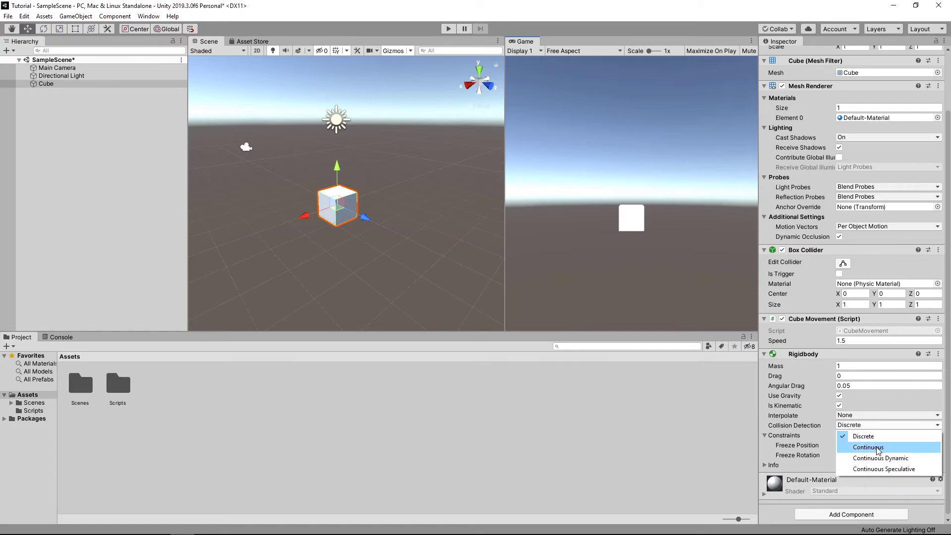
{"action": "left_click", "coordinate": [884, 428]}
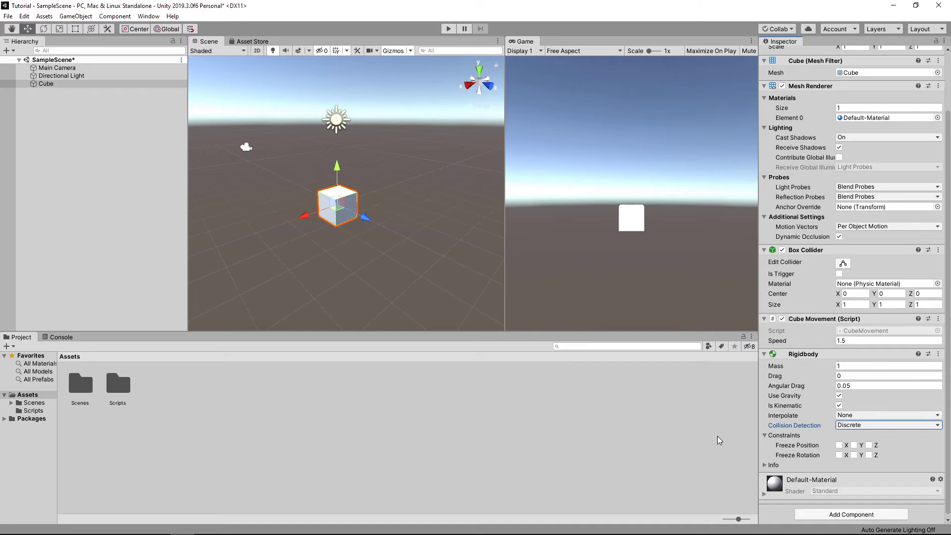
{"action": "scroll", "coordinate": [900, 450], "scroll_direction": "down", "scroll_amount": 1}
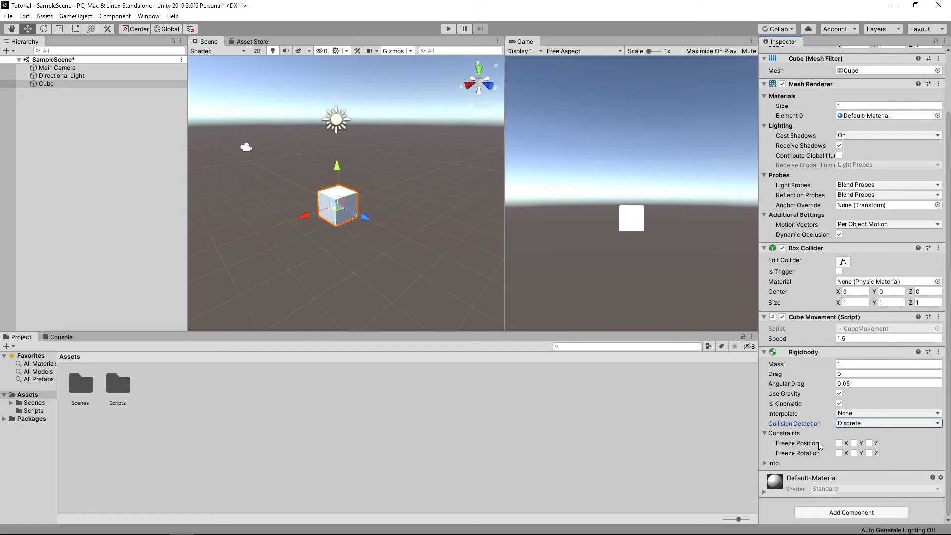
- Toggle the Rigidbody's Freeze Position Y constraint on and back off
{"action": "left_click", "coordinate": [856, 444]}
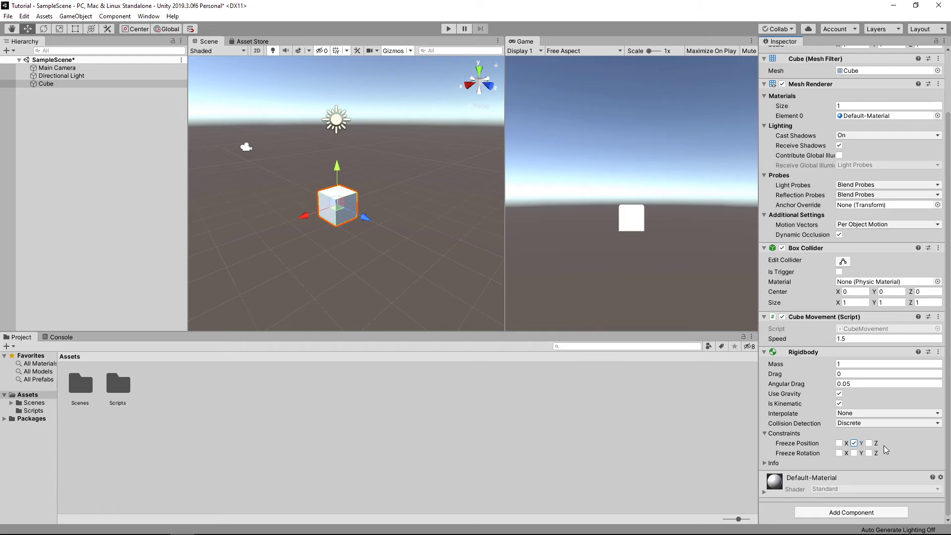
{"action": "left_click", "coordinate": [854, 443]}
- Clear Freeze Rotation X and Y, then reselect the Cube and scroll its Inspector
{"action": "left_click", "coordinate": [839, 452]}
{"action": "left_click", "coordinate": [854, 452]}
{"action": "left_click", "coordinate": [474, 447]}
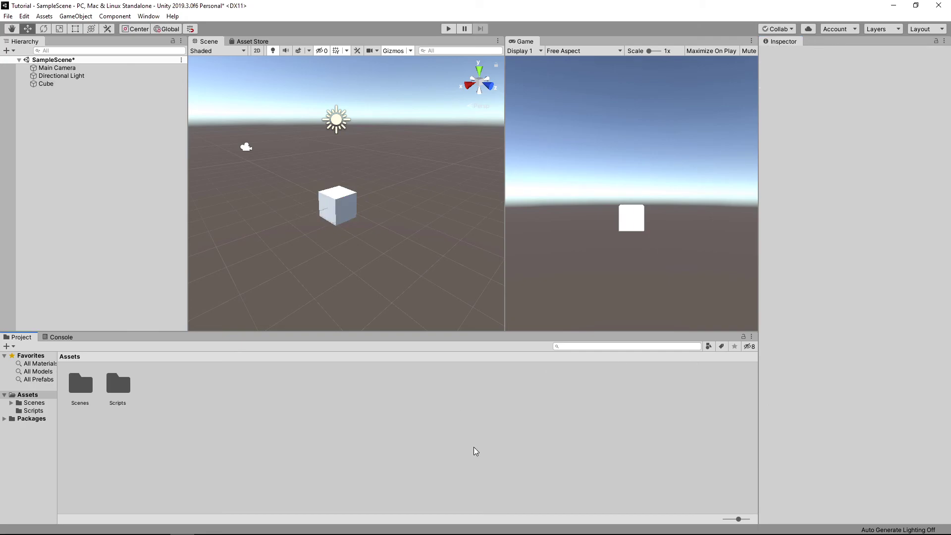
{"action": "left_click", "coordinate": [352, 196]}
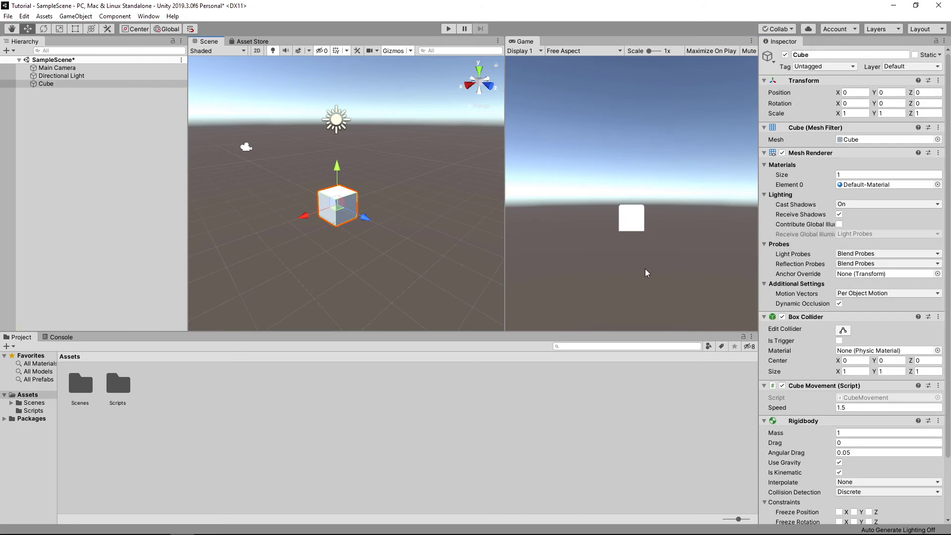
{"action": "scroll", "coordinate": [877, 311], "scroll_direction": "down", "scroll_amount": 3}
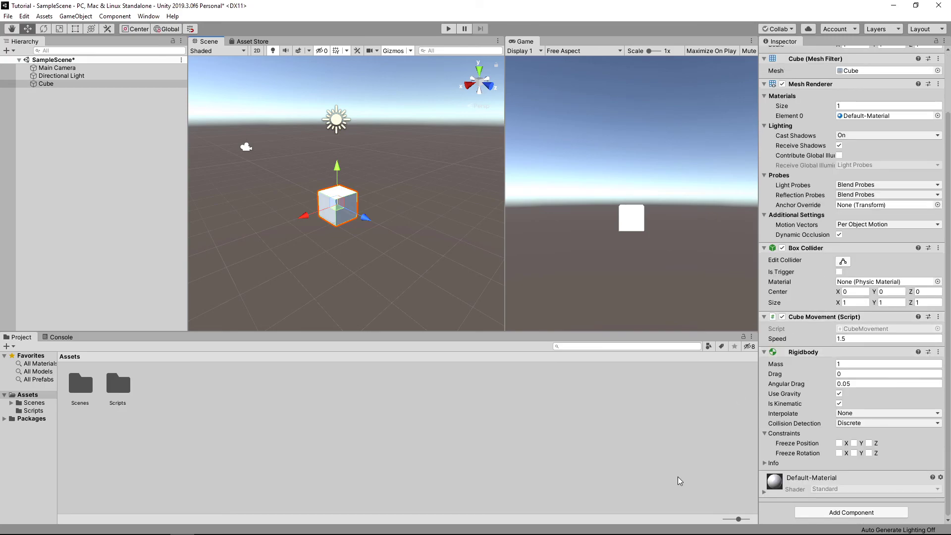